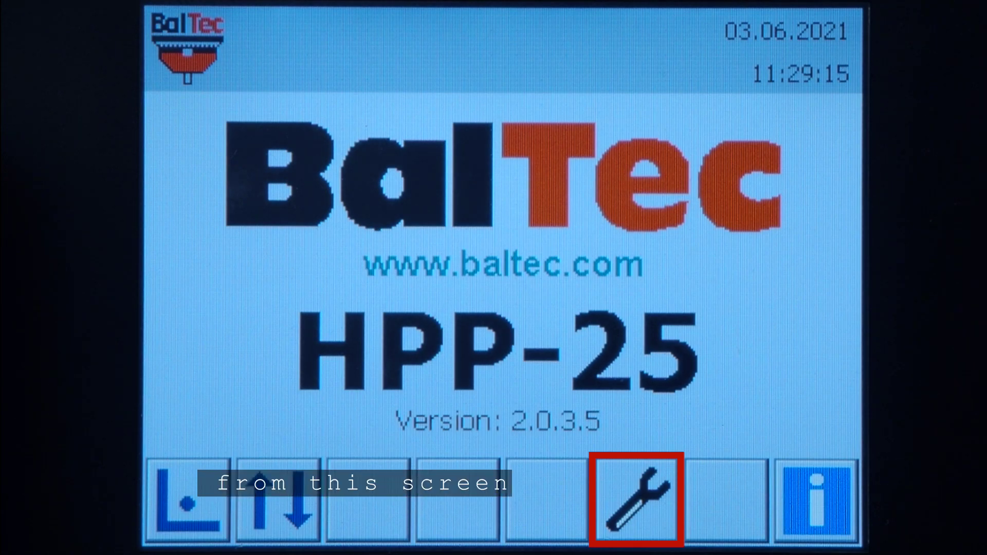
Step: Bring up the tool menu from the home screen's bottom bar
click(639, 521)
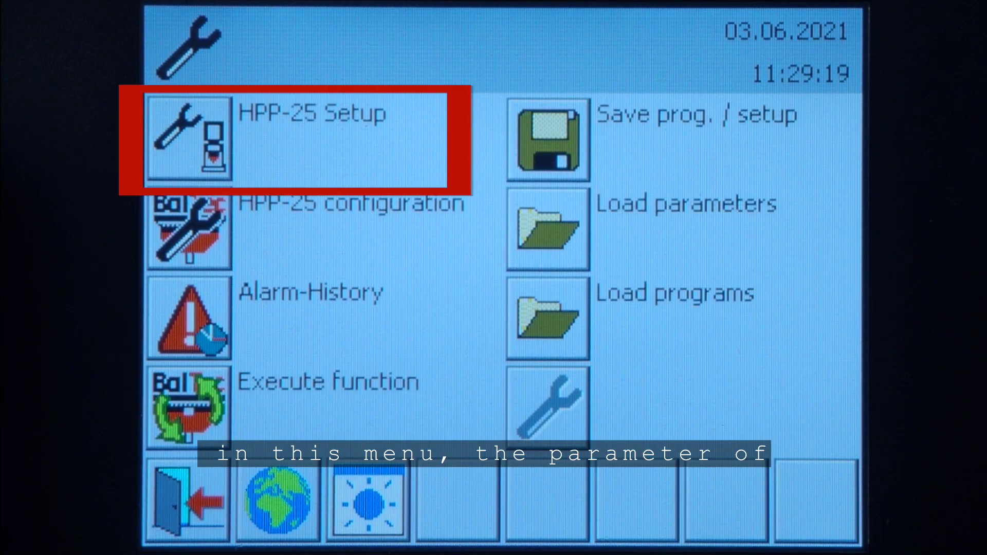
Step: Browse the HPP-25 Setup parameter table and page back to parameters 61–70
click(188, 139)
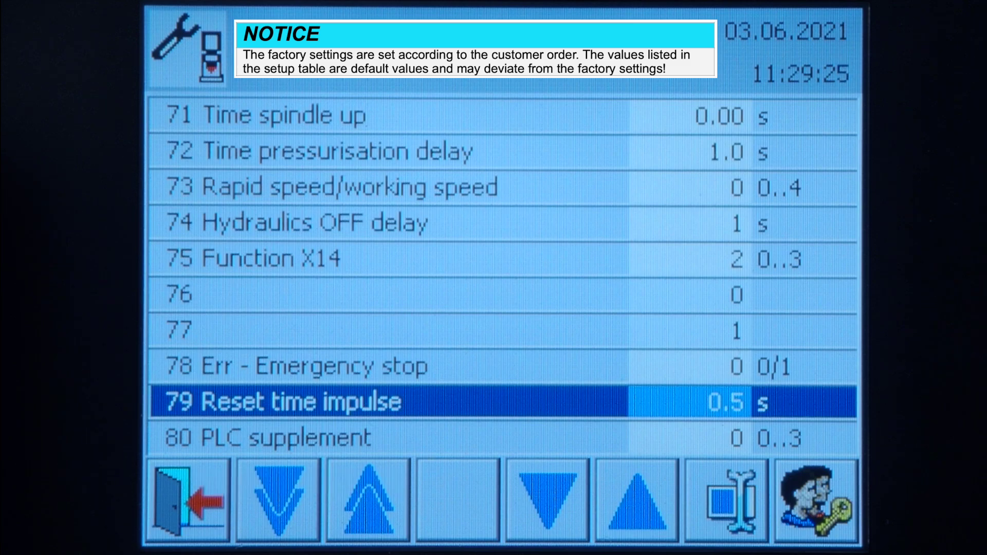
click(278, 498)
click(266, 497)
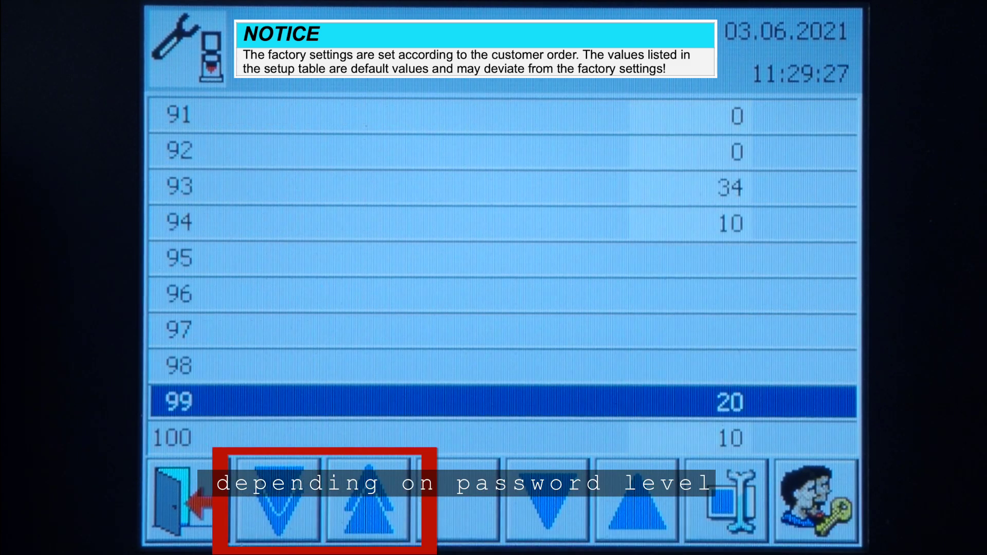
click(359, 501)
click(363, 501)
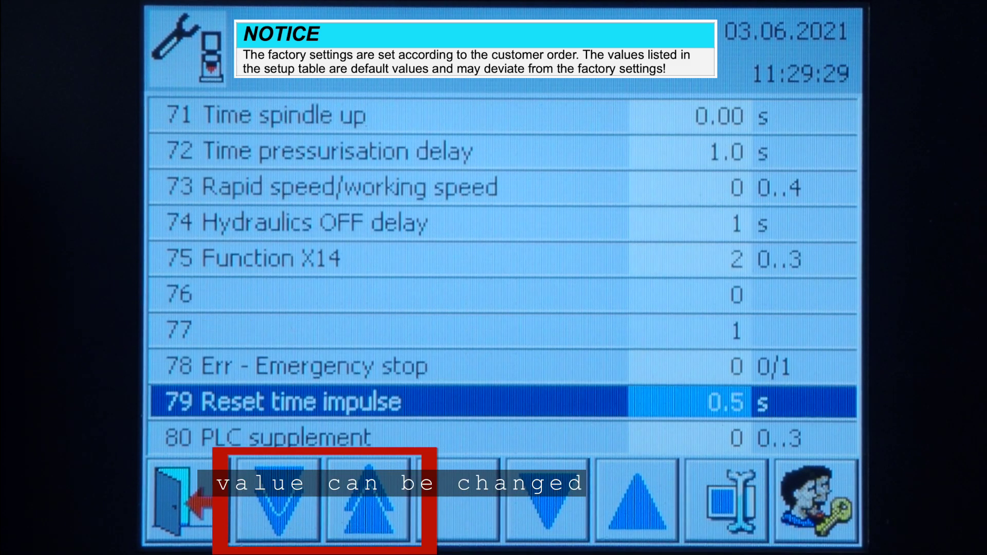
click(363, 501)
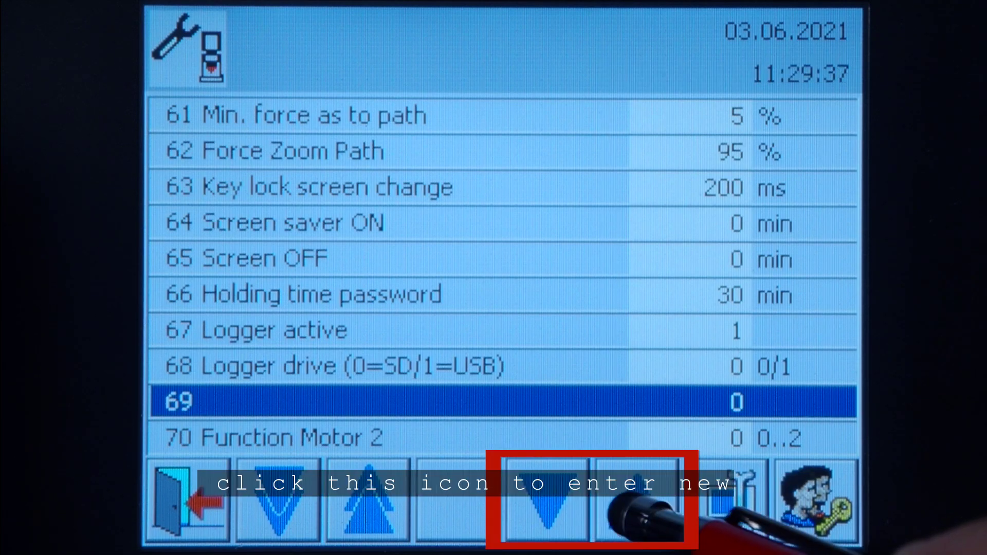
Step: Inspect the Logger drive value entry, leave it at 0, and change the password level
click(631, 509)
click(726, 498)
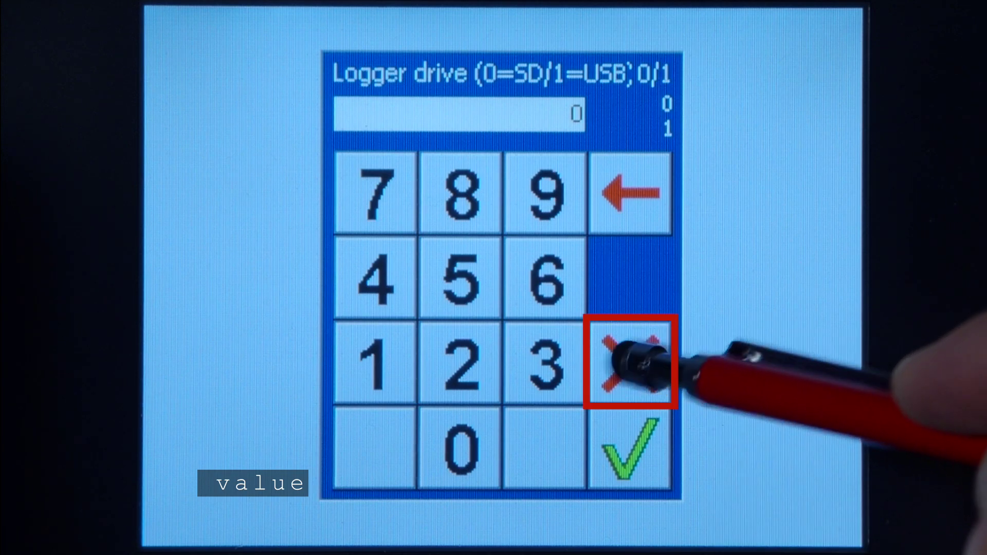
click(630, 363)
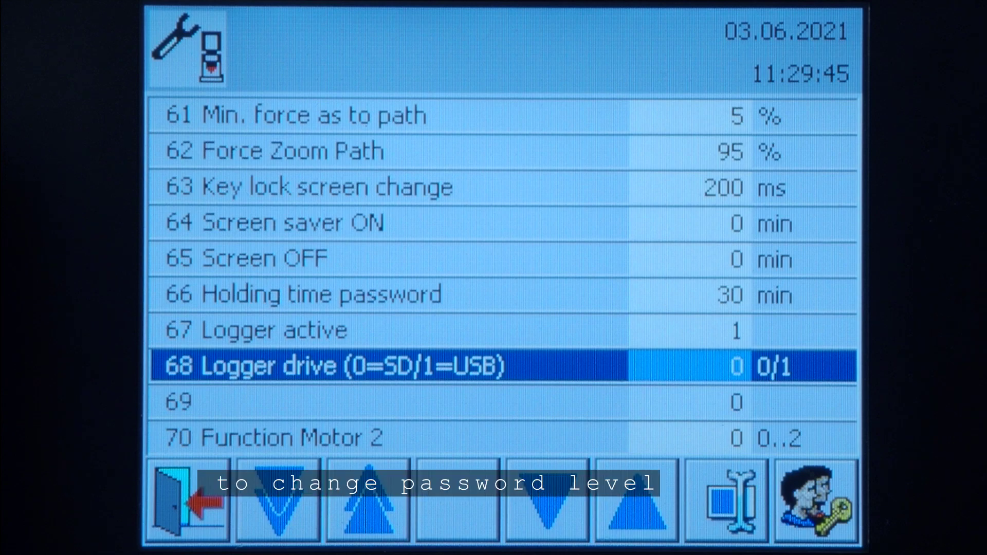
click(817, 501)
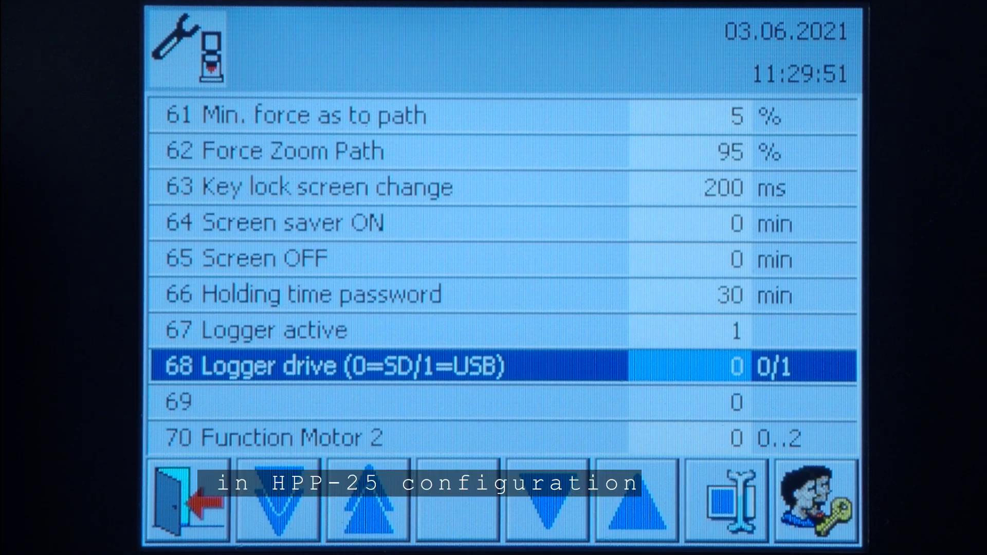
Step: Leave Setup and review the HPP-25 configuration table with its IP settings
click(189, 498)
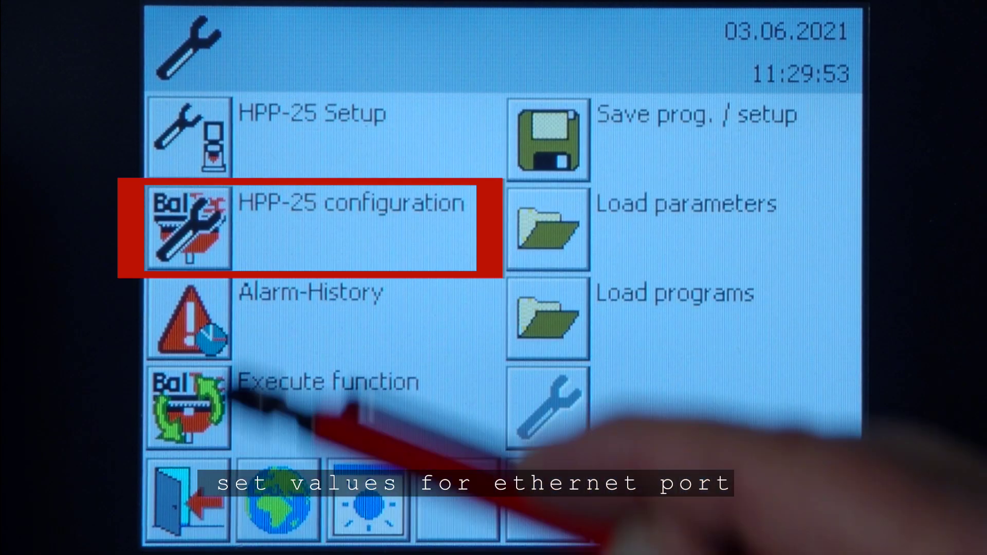
click(181, 224)
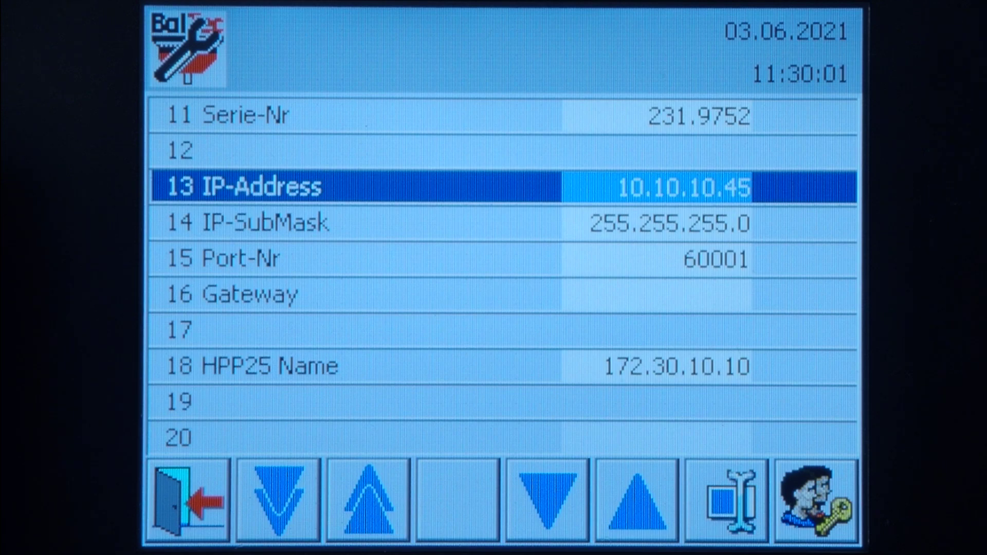
click(187, 501)
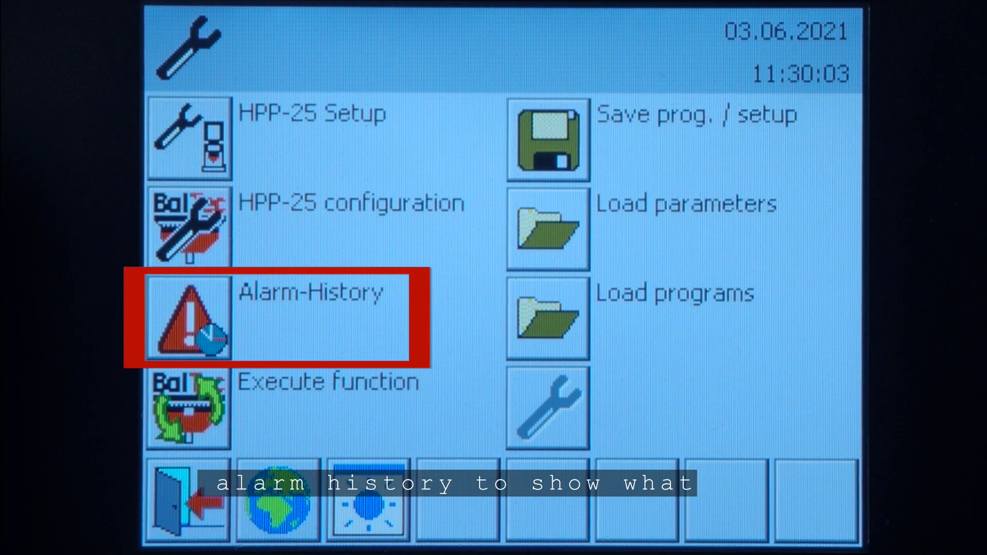
Step: Review the alarm history list of recorded errors and return to the tool menu
click(191, 338)
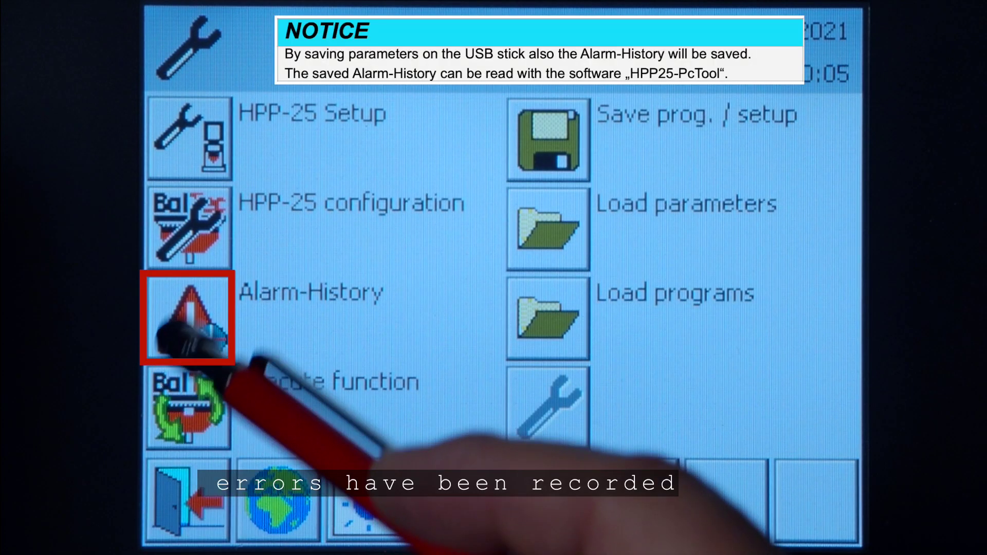
click(188, 324)
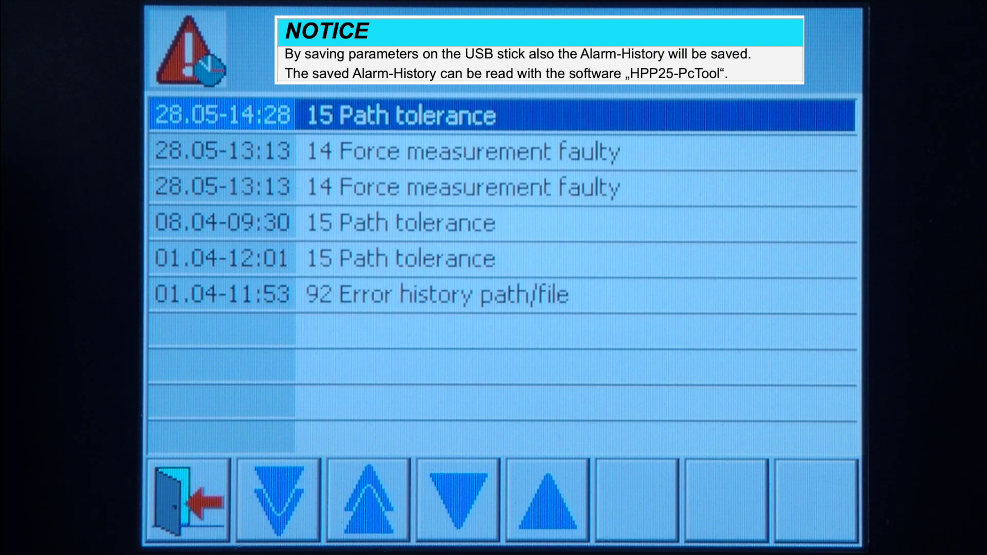
click(187, 500)
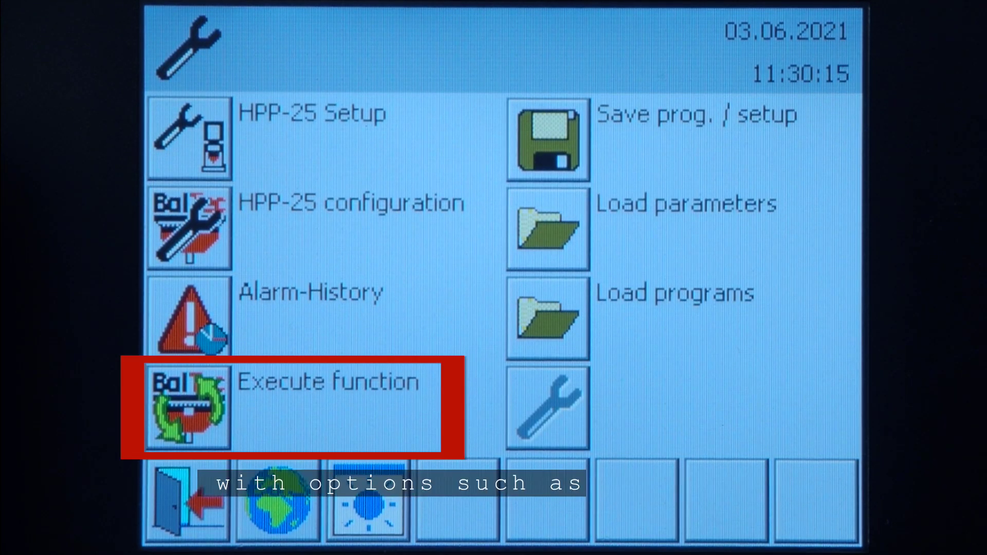
Step: Show the Select function list with Factory Reset, Touch calibration and update options
click(188, 407)
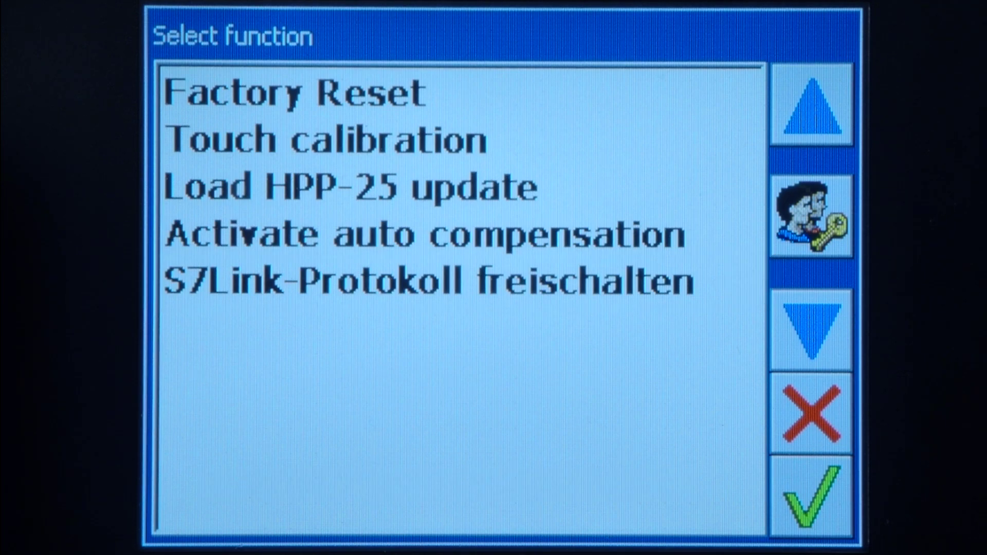
Step: Dismiss the Select function list without running any function
click(811, 414)
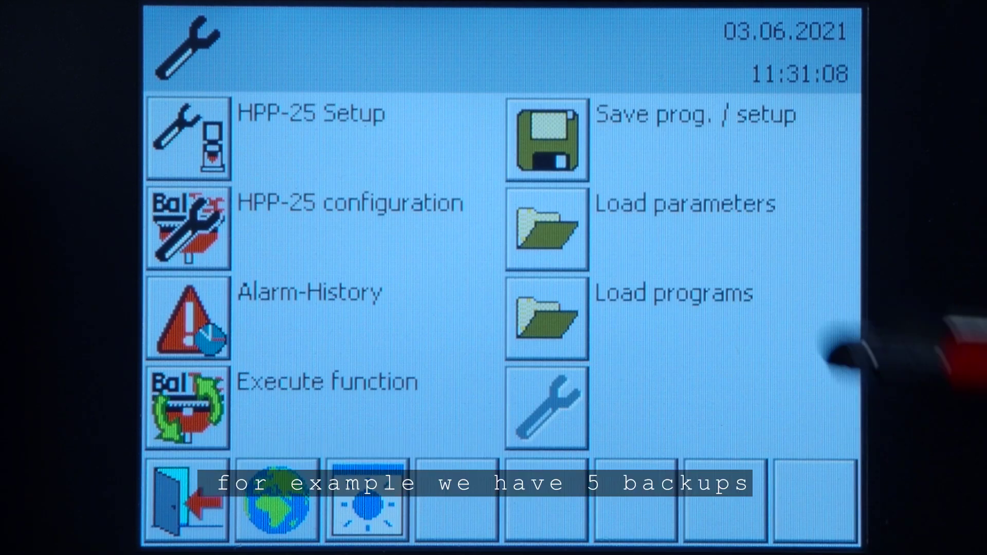
Step: Restore parameters from the 03.06.2021 11:17:57 backup
click(546, 225)
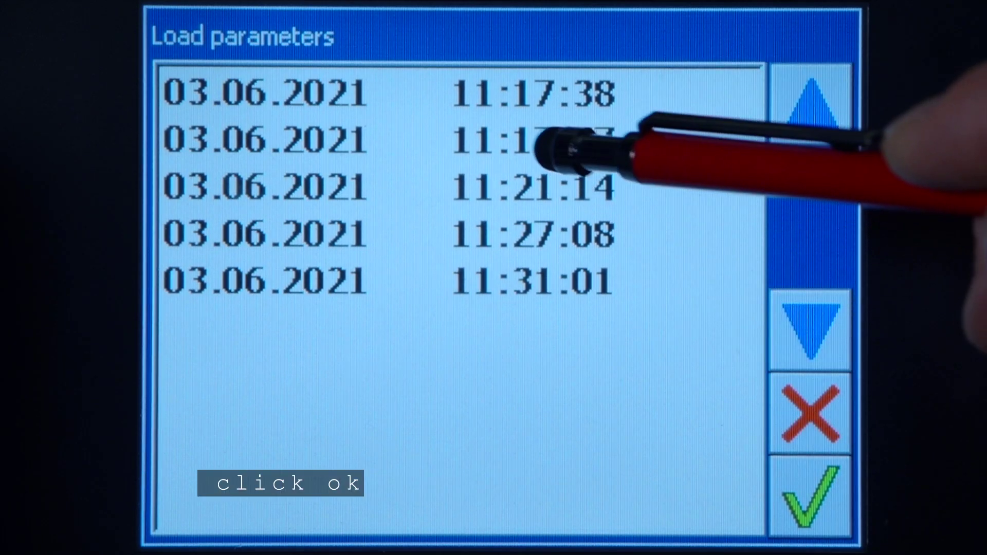
click(548, 143)
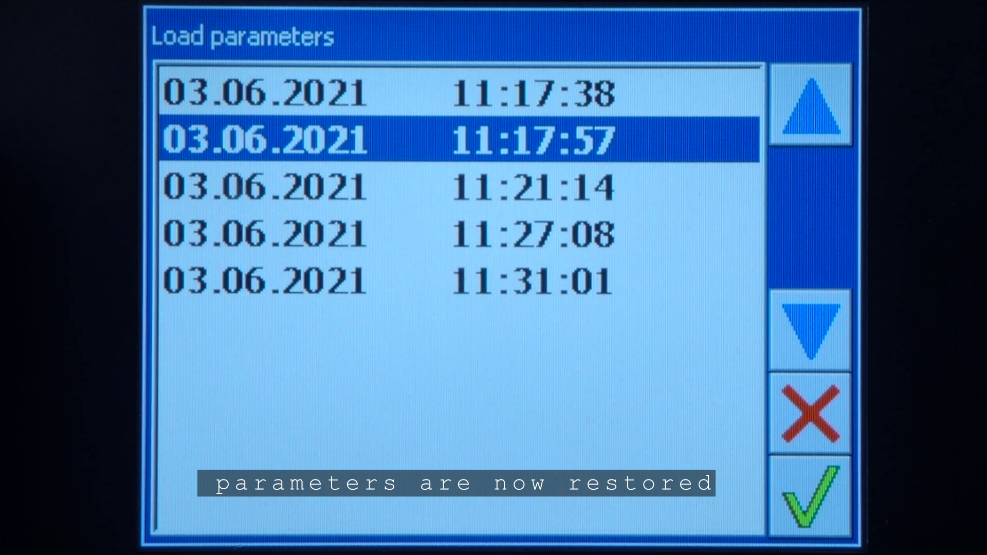
click(810, 494)
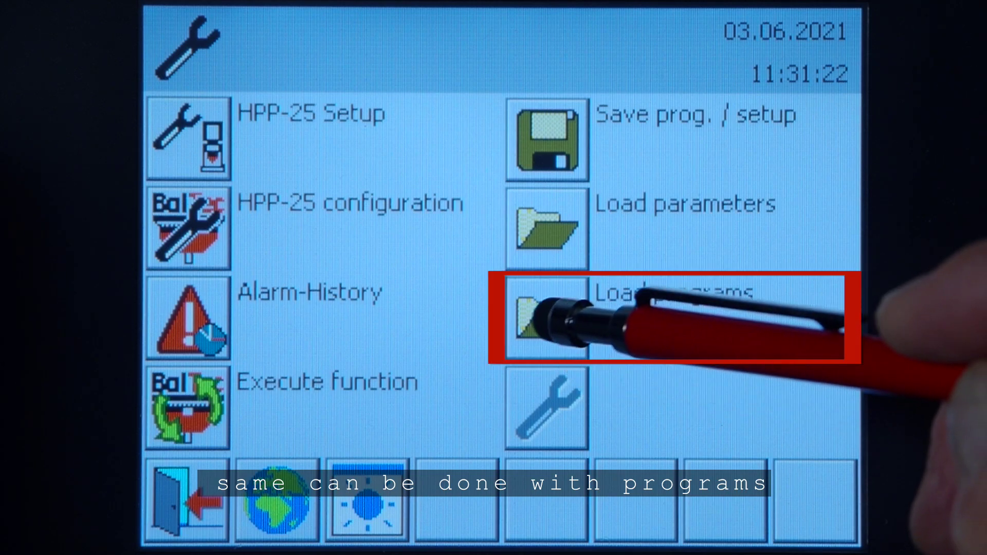
Step: Load program P06 tutorial s1 from the 11:17:57 program backup
click(549, 316)
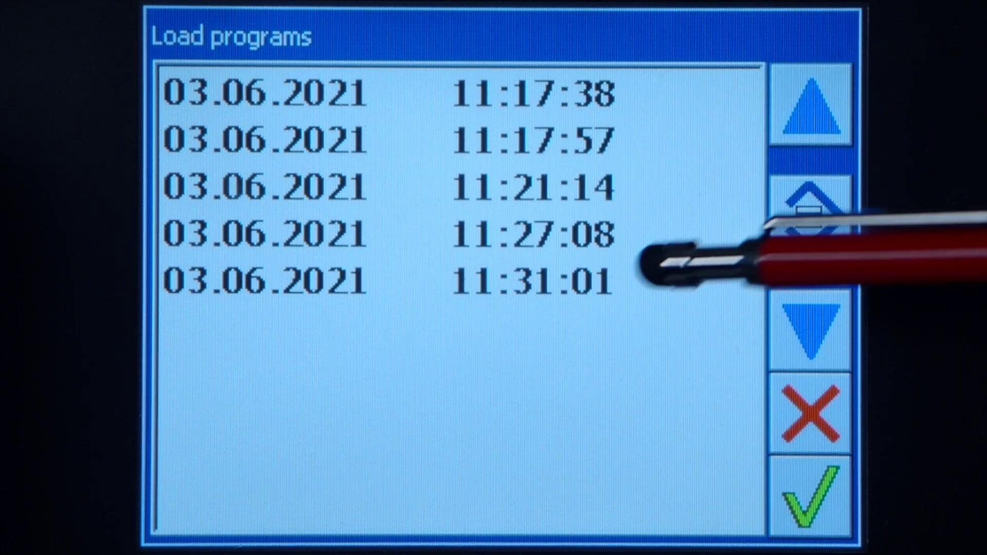
click(590, 141)
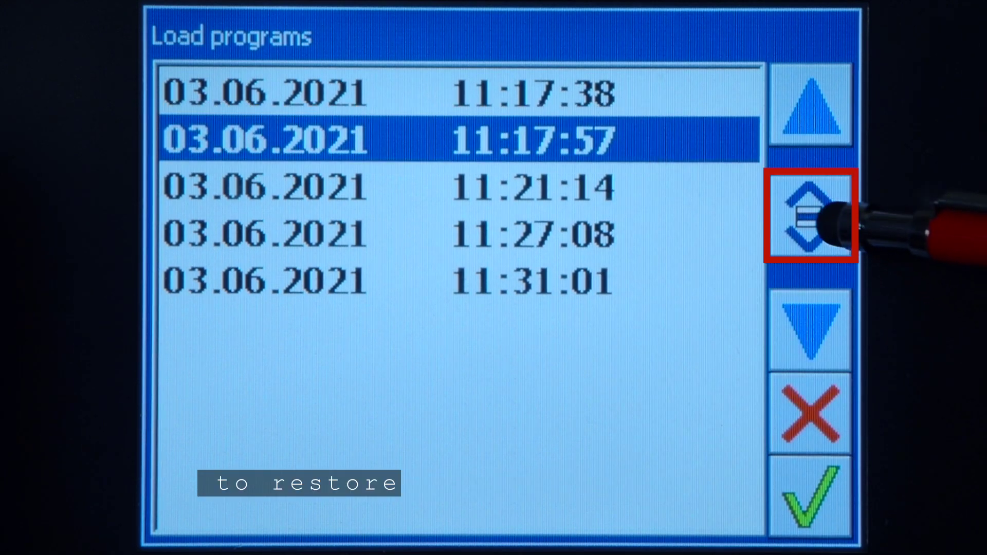
click(800, 215)
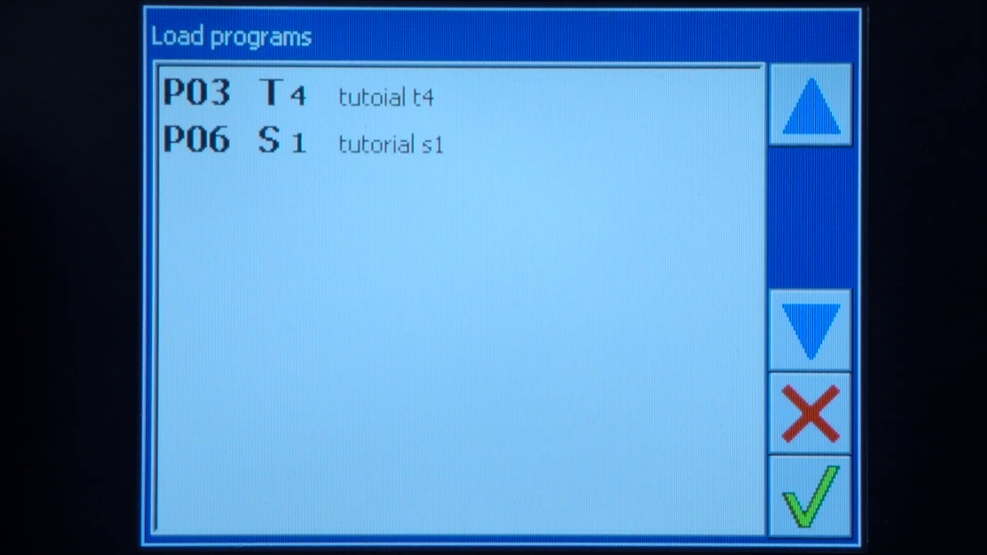
click(401, 140)
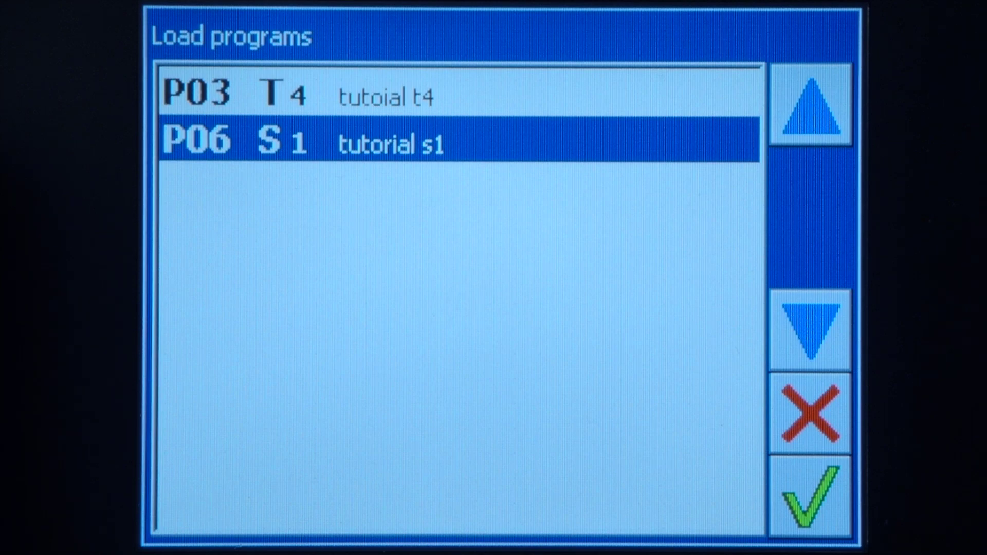
click(808, 497)
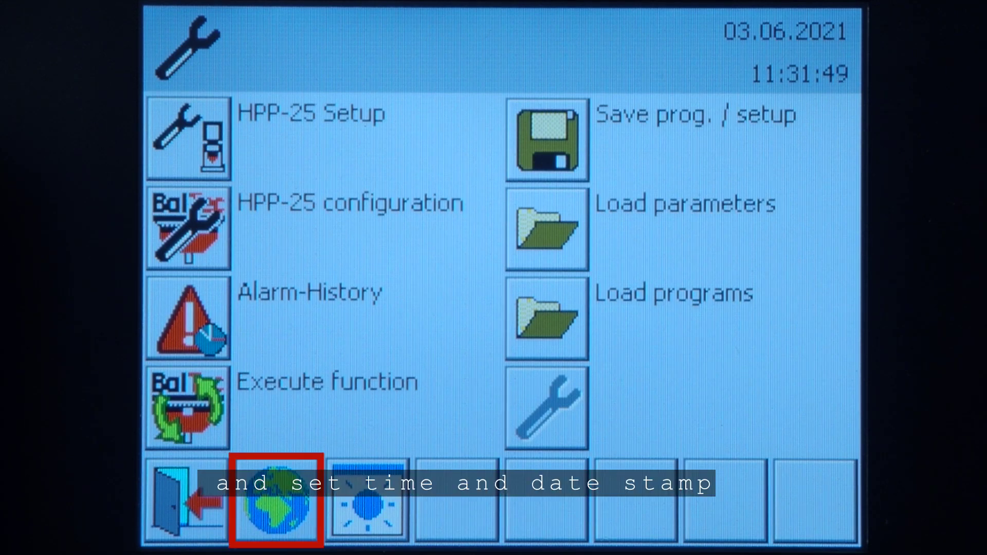
Step: Keep English and the current date/time in the language settings and confirm
click(266, 505)
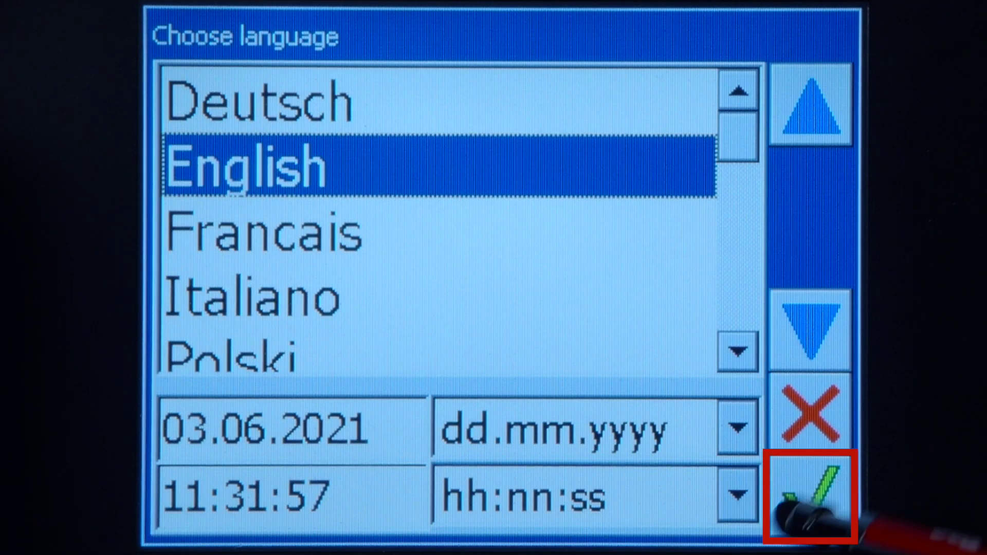
click(808, 497)
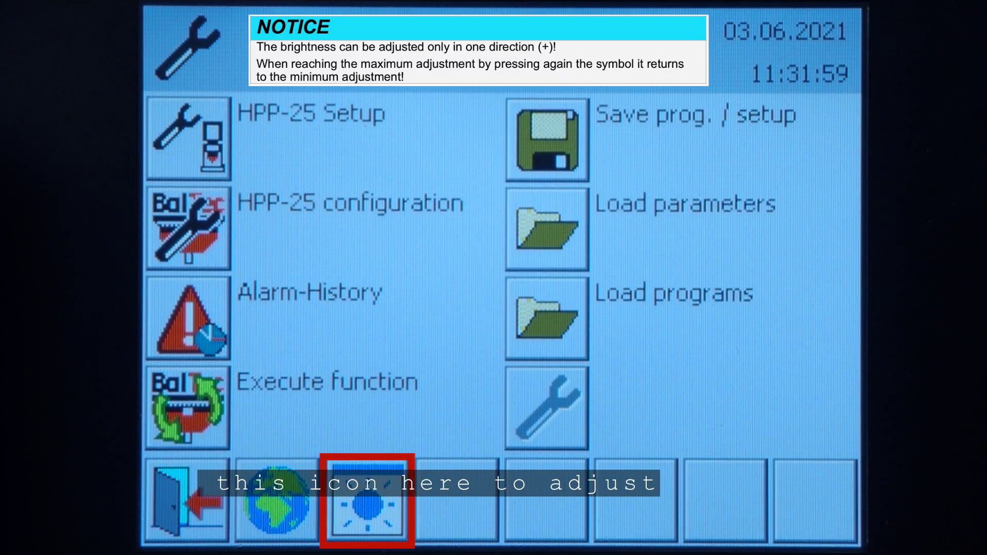